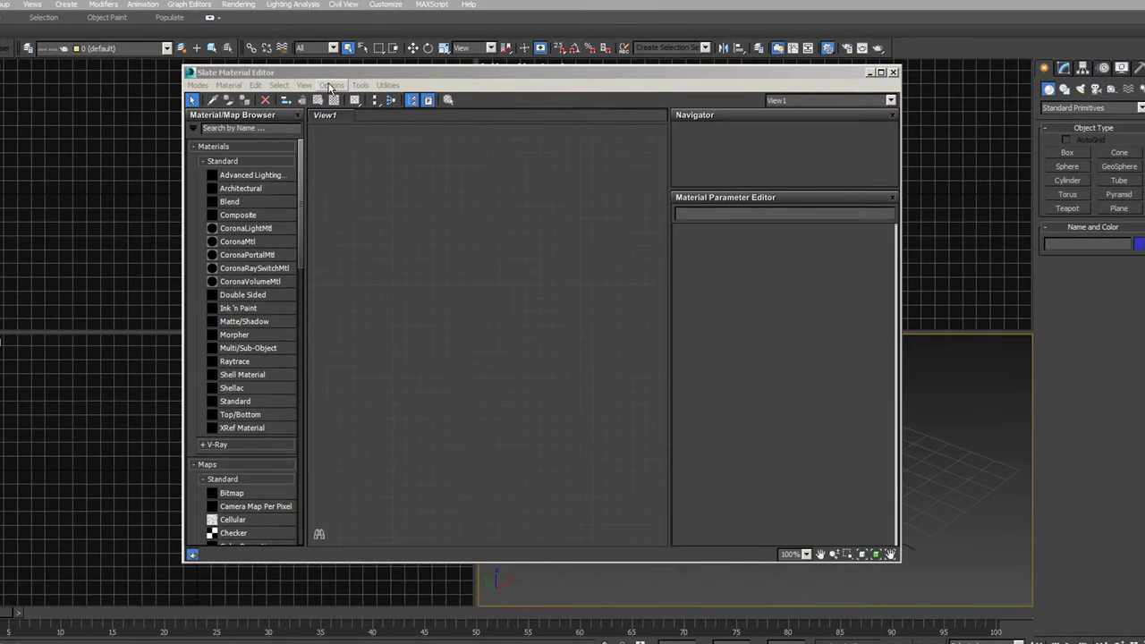
# Step: Widen the Material/Map Browser, collapse Materials > Standard and expand the V-Ray materials group
pyautogui.moveTo(394, 83); pyautogui.dragTo(452, 83)
pyautogui.moveTo(425, 240); pyautogui.dragTo(480, 241)
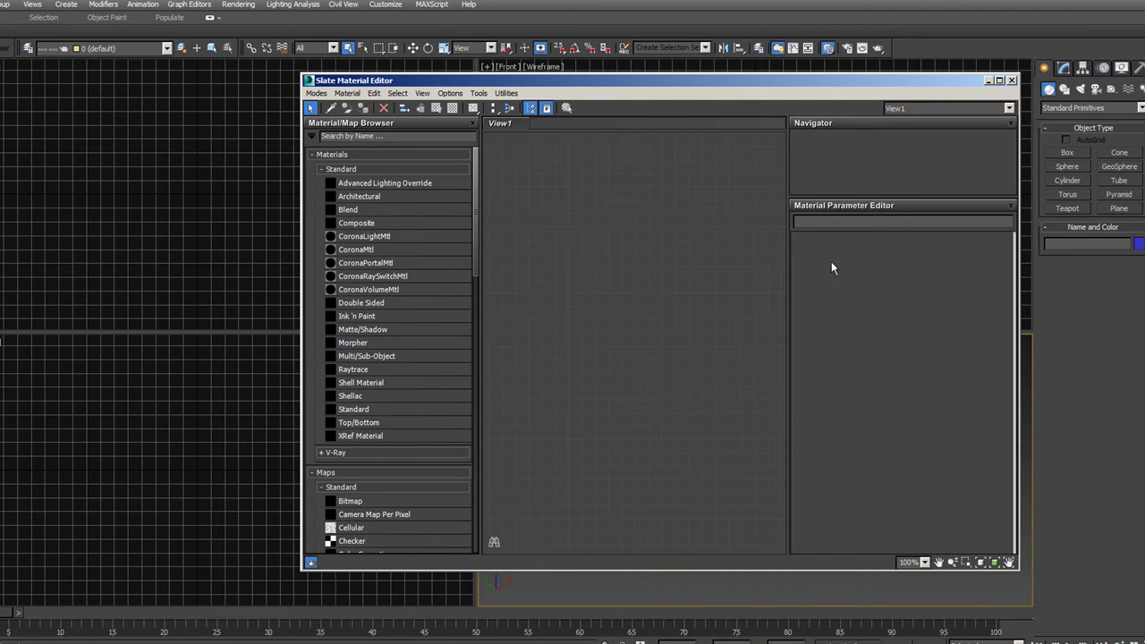
pyautogui.click(323, 169)
pyautogui.click(331, 189)
pyautogui.click(329, 190)
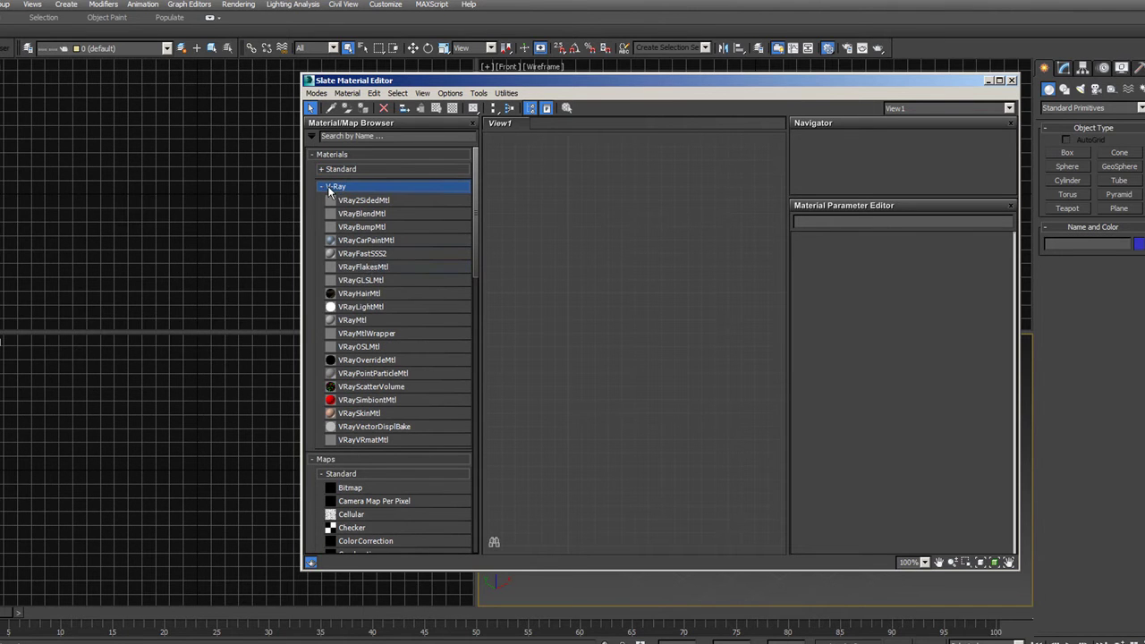
# Step: Drop a VRayMtl node (Material #26) into View1 and pull a Diffuse map wire to the V-Ray maps list
pyautogui.moveTo(371, 327); pyautogui.dragTo(663, 207)
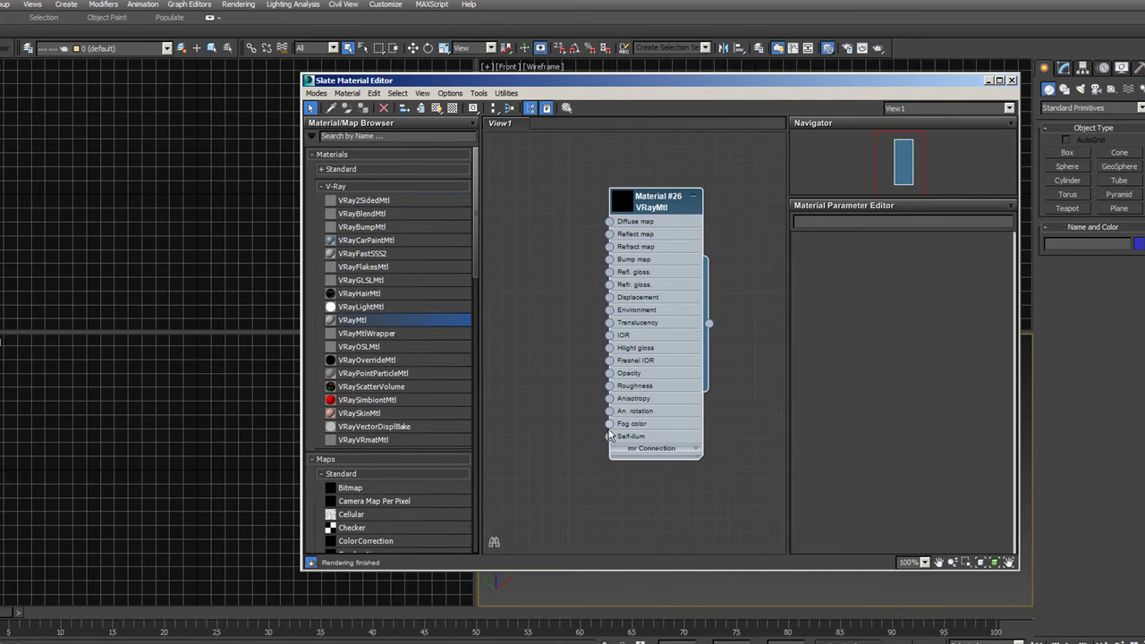
pyautogui.moveTo(658, 208); pyautogui.dragTo(566, 284)
pyautogui.moveTo(570, 286)
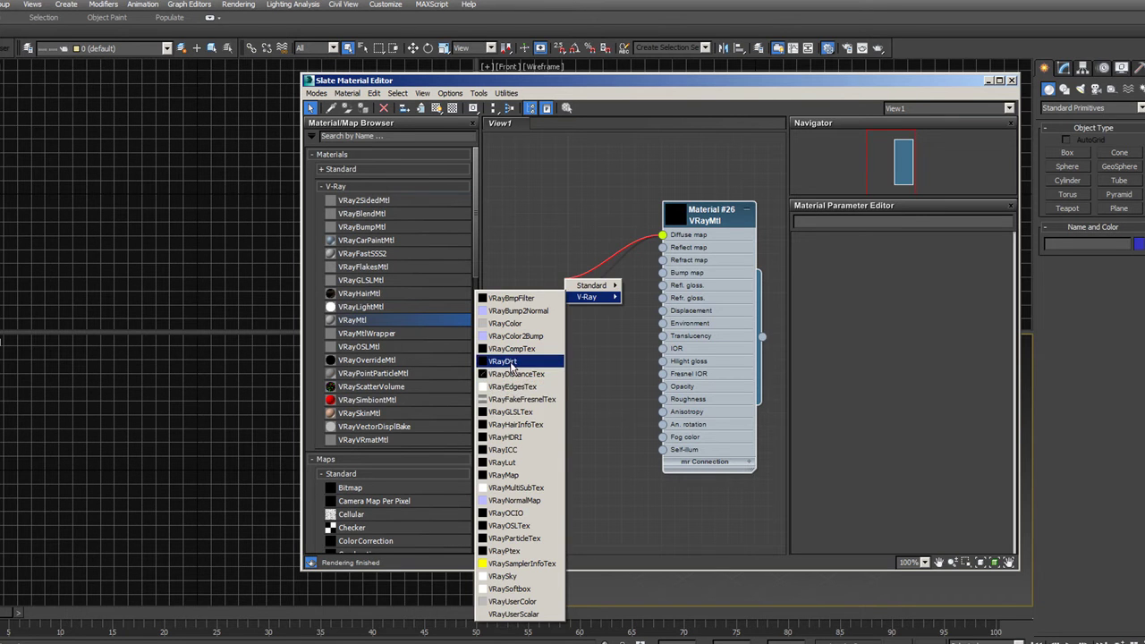
# Step: Connect a VRayDirt map (Map #1) to Diffuse and maximize the Slate Material Editor
pyautogui.click(510, 362)
pyautogui.moveTo(572, 276); pyautogui.dragTo(573, 239)
pyautogui.moveTo(481, 227); pyautogui.dragTo(392, 231)
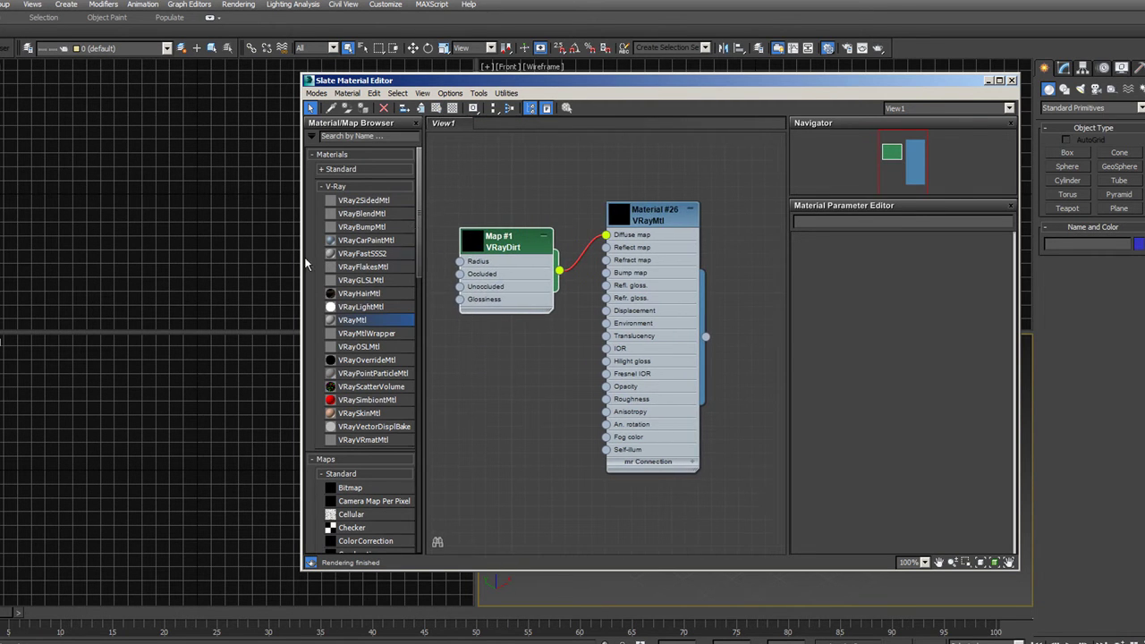
pyautogui.moveTo(303, 257); pyautogui.dragTo(147, 258)
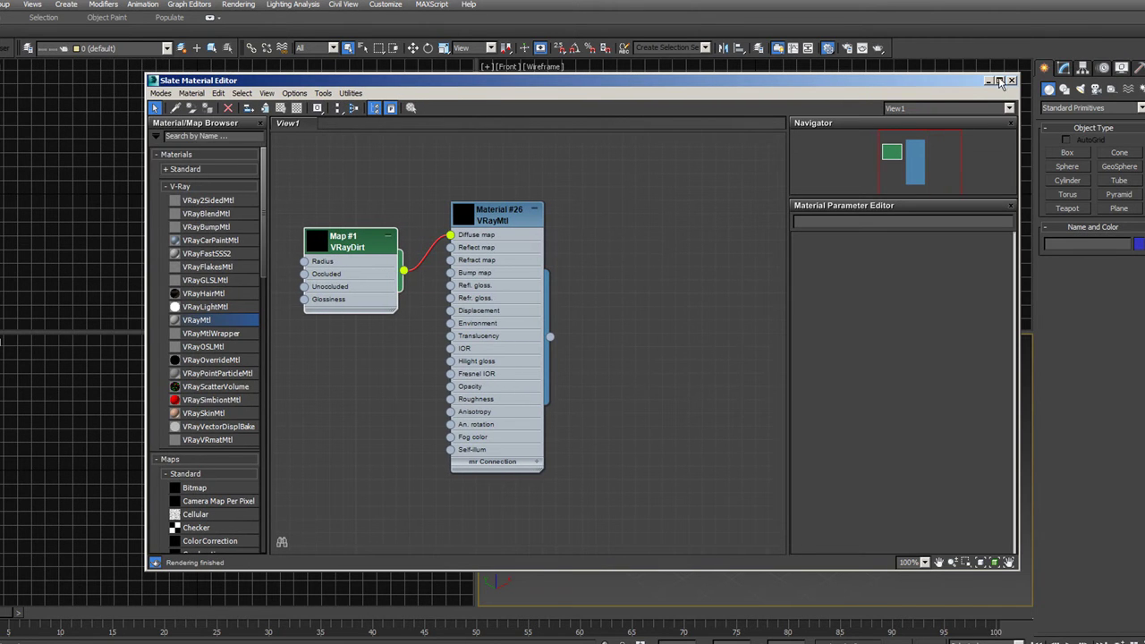
pyautogui.click(1000, 82)
# Step: Arrange Material #26 and Map #1 side by side on the right of the view
pyautogui.moveTo(263, 120); pyautogui.dragTo(703, 145)
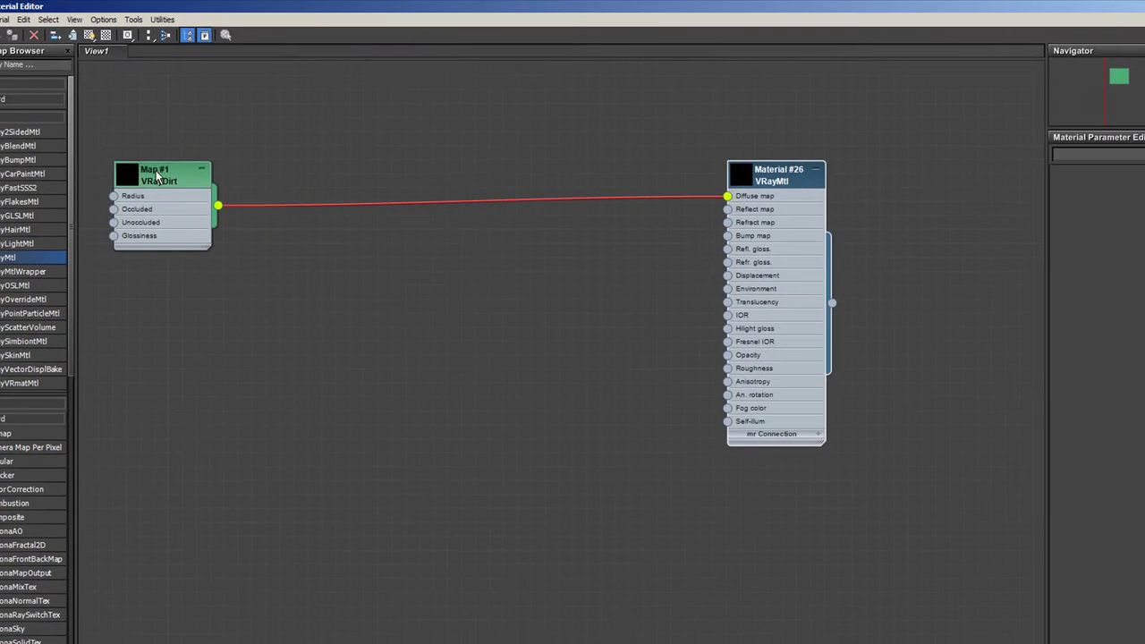
pyautogui.moveTo(156, 176); pyautogui.dragTo(562, 218)
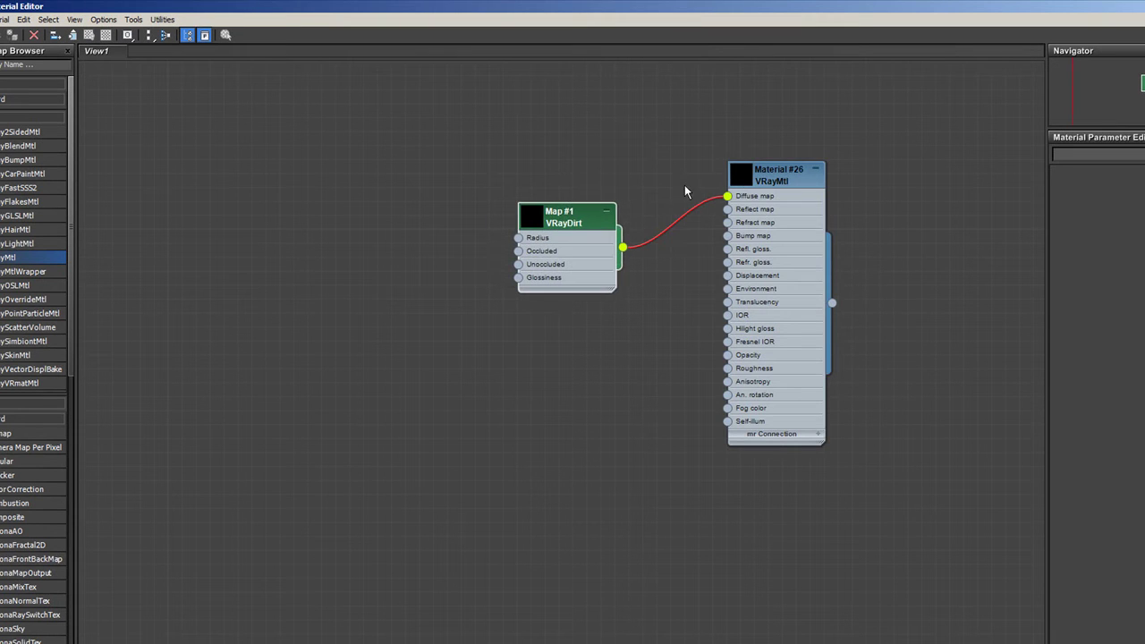
pyautogui.moveTo(773, 179); pyautogui.dragTo(814, 178)
pyautogui.moveTo(567, 219); pyautogui.dragTo(623, 217)
# Step: Enable Options > Move Children and open Map #1's VRayDirt parameters
pyautogui.click(102, 19)
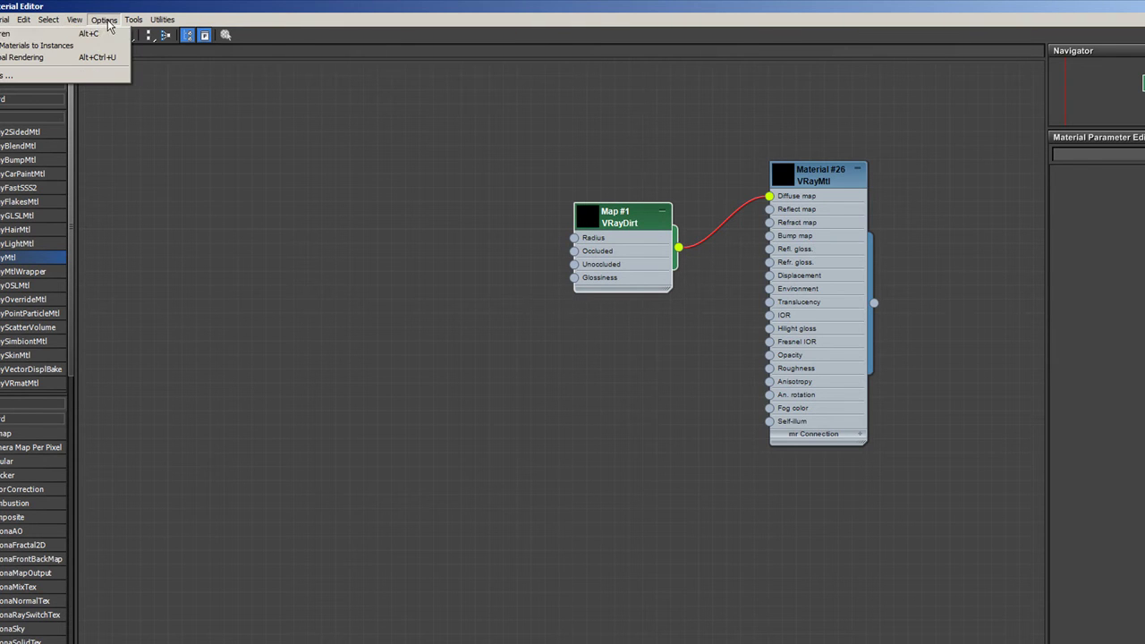
pyautogui.click(92, 35)
pyautogui.moveTo(809, 177); pyautogui.dragTo(821, 175)
pyautogui.click(635, 222)
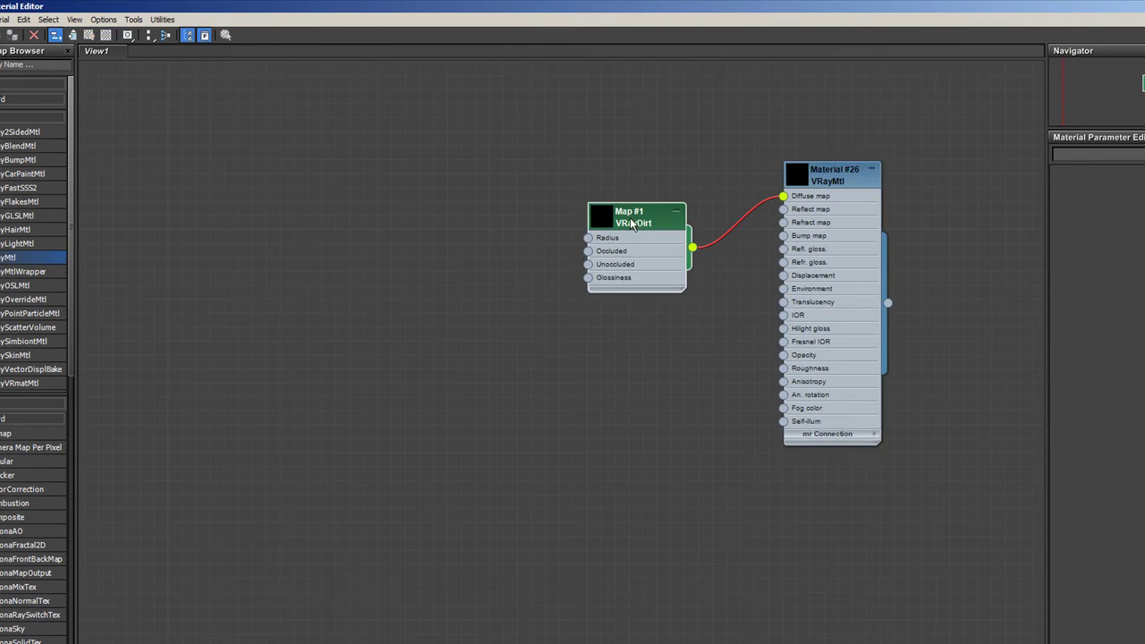
pyautogui.doubleClick(632, 224)
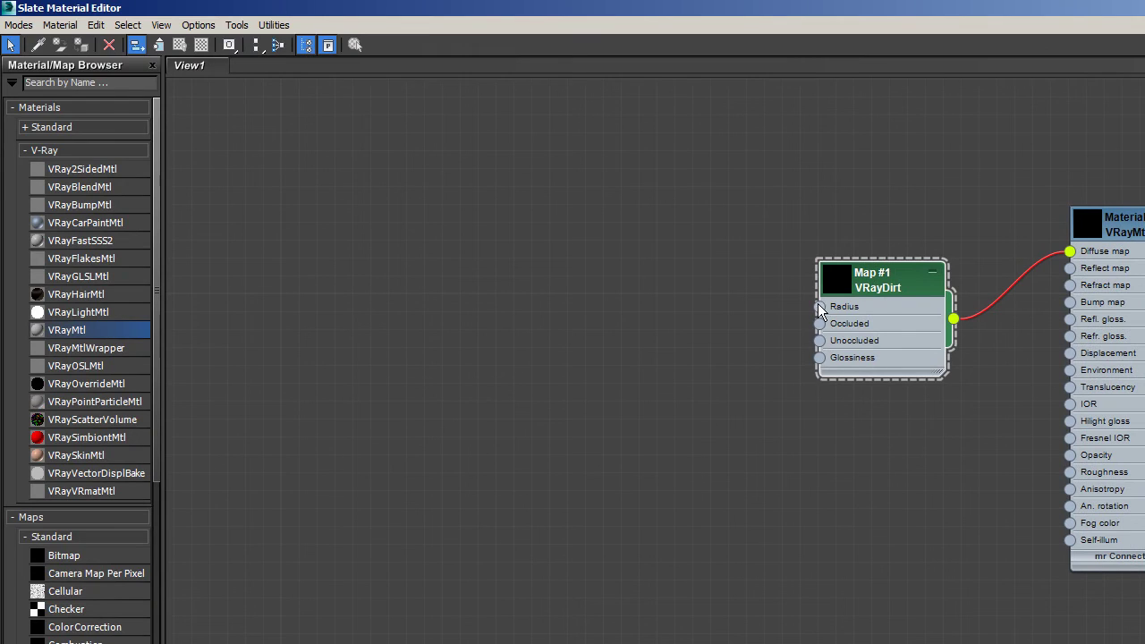
# Step: Wire a new Standard Bitmap (Map #2) loading TEAK.jpg into Map #1's Radius input
pyautogui.moveTo(668, 274); pyautogui.dragTo(673, 276)
pyautogui.moveTo(705, 283)
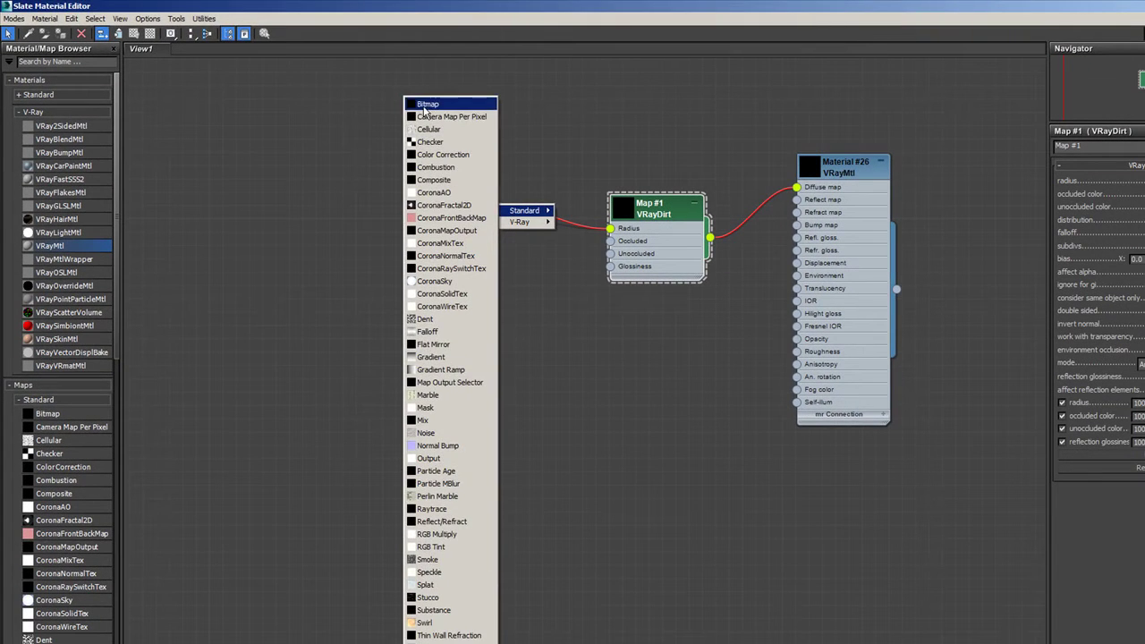
pyautogui.click(426, 105)
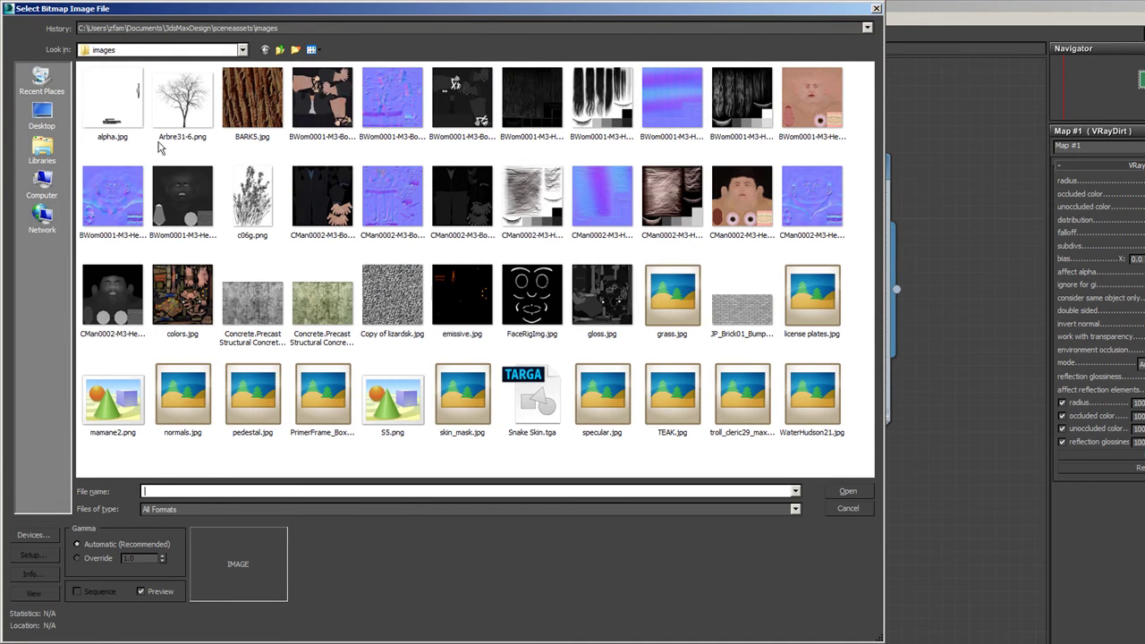
pyautogui.doubleClick(682, 407)
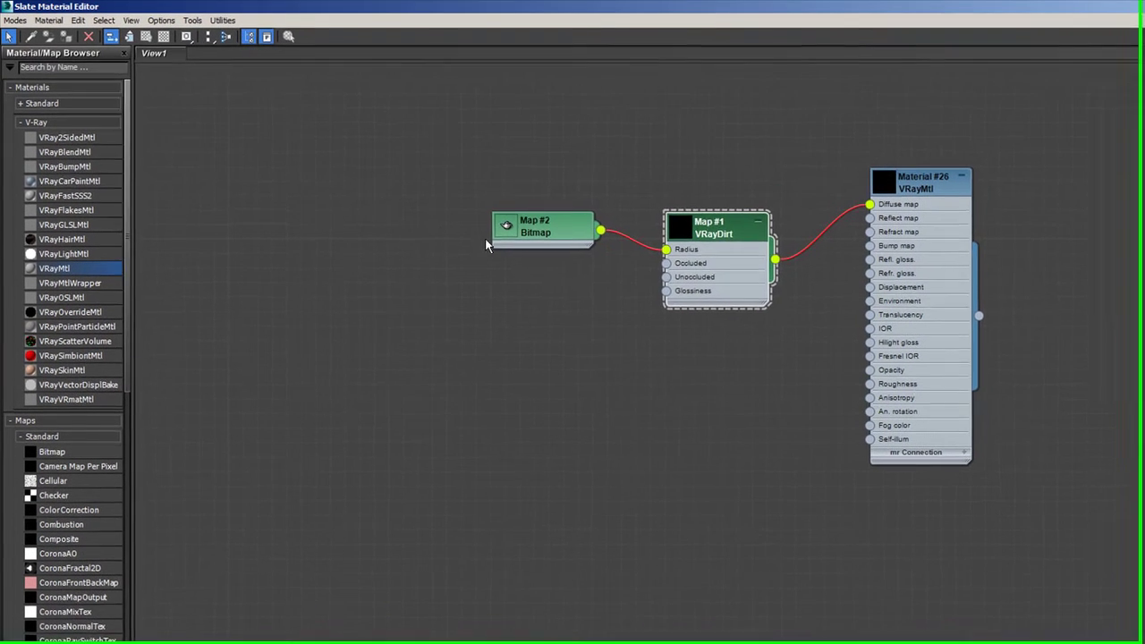
# Step: Wire Map #2 into the VRayDirt Radius and Material #26's Reflect map
pyautogui.moveTo(602, 231); pyautogui.dragTo(664, 284)
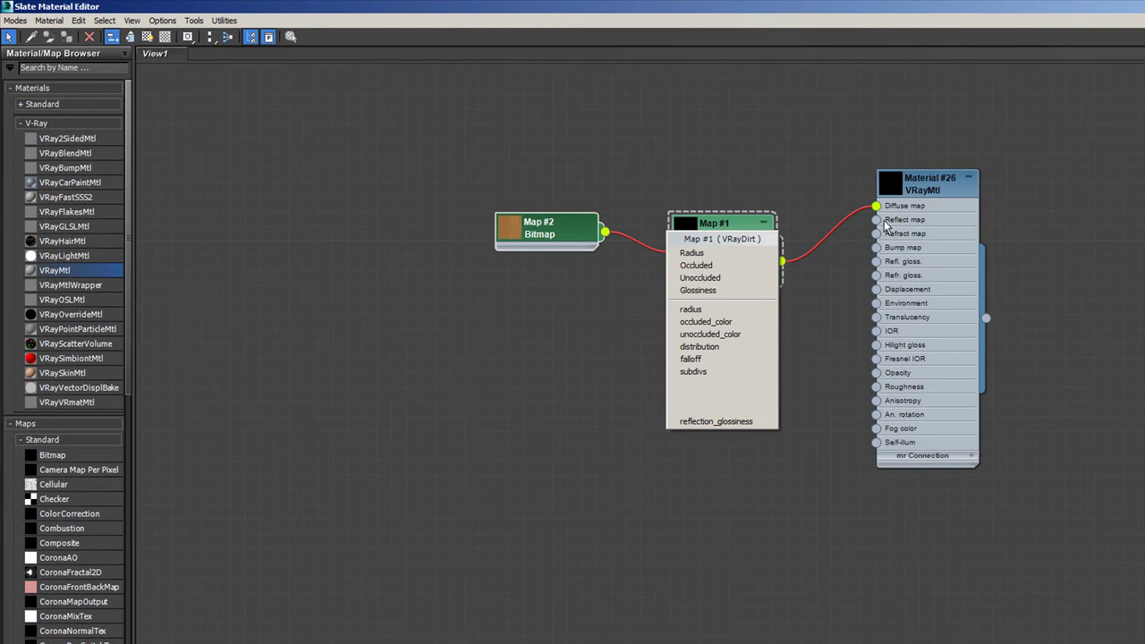
pyautogui.click(692, 252)
pyautogui.moveTo(876, 219); pyautogui.dragTo(516, 279)
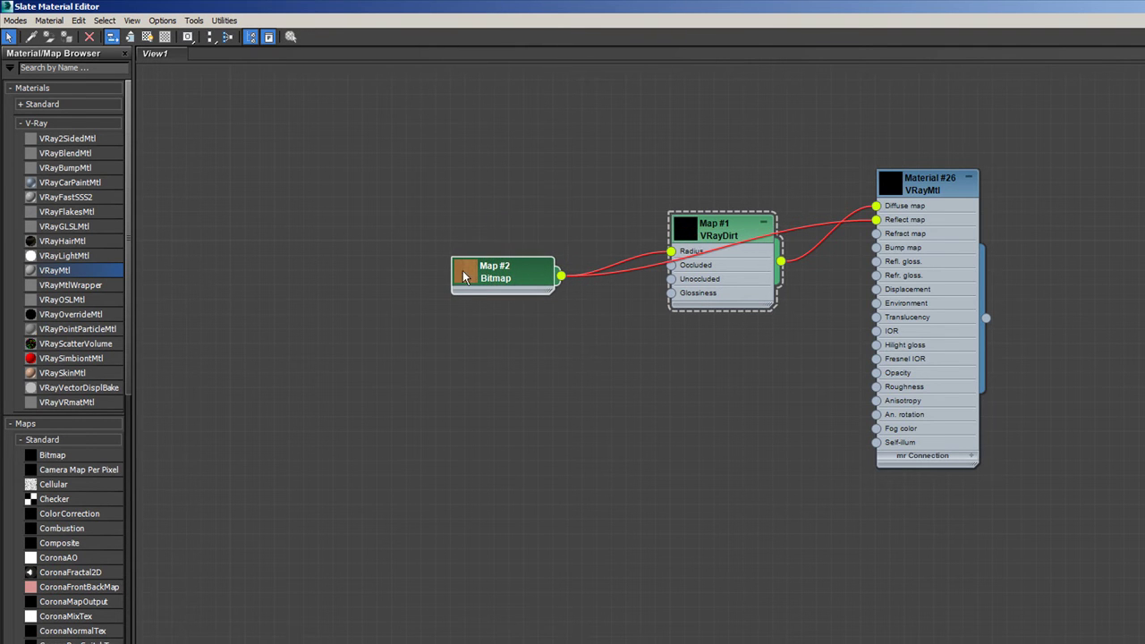
# Step: Move the dirt and bitmap nodes up-left and cancel the stray Hilight gloss wire
pyautogui.moveTo(721, 223); pyautogui.dragTo(692, 121)
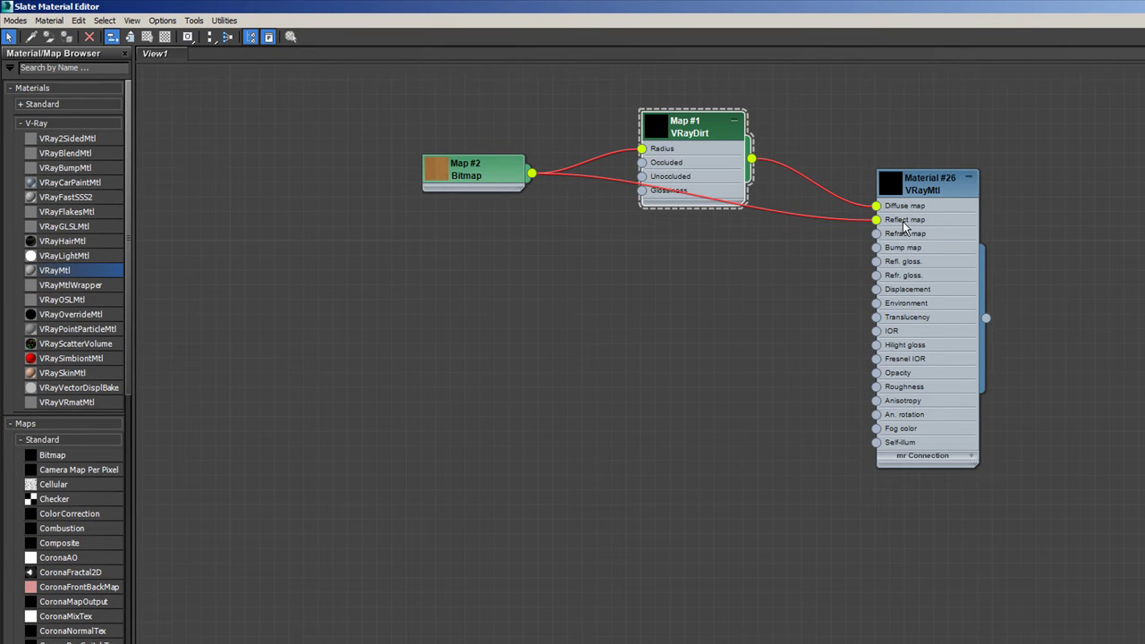
pyautogui.moveTo(876, 344); pyautogui.dragTo(740, 331)
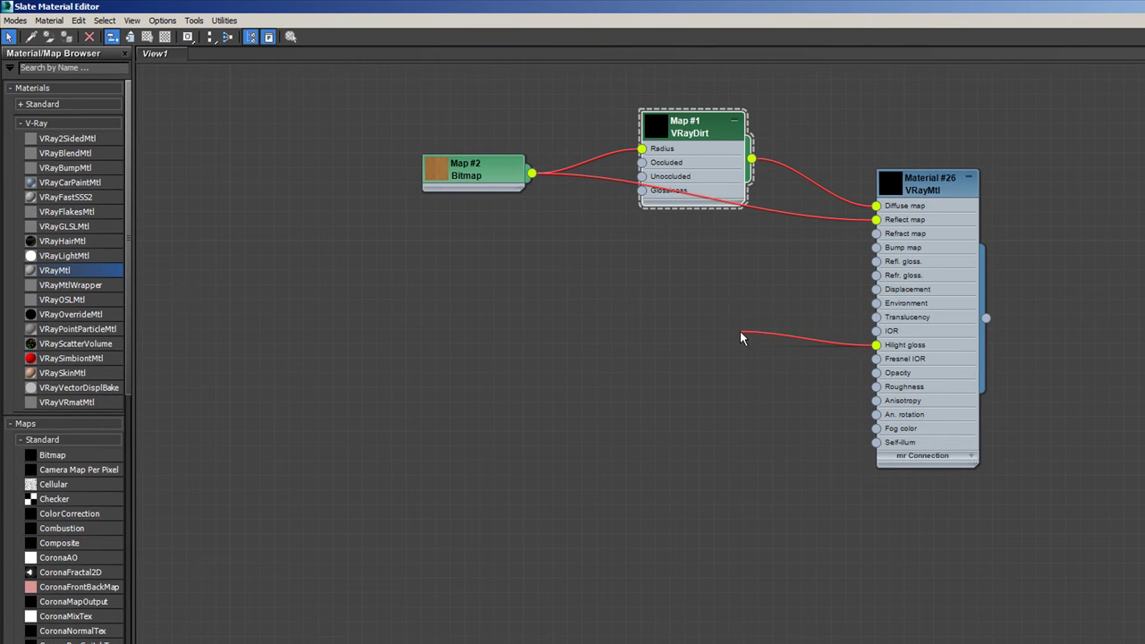
pyautogui.click(1069, 247)
# Step: Switch to the Compact Material Editor and assign a VRayDirt map to the Diffuse slot
pyautogui.click(16, 20)
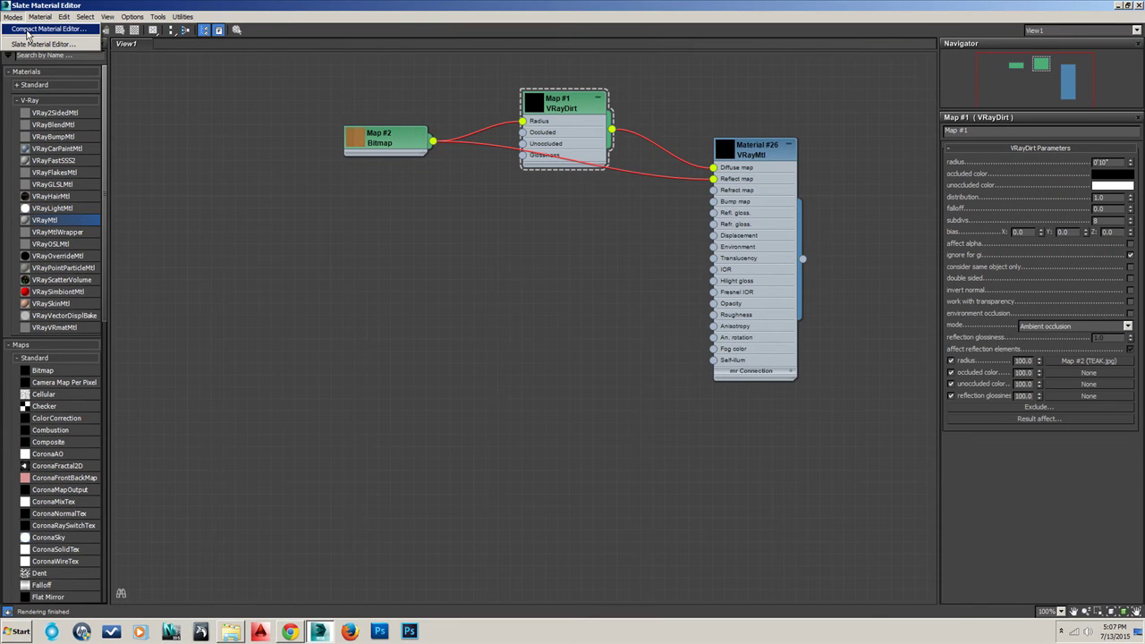
pyautogui.click(27, 31)
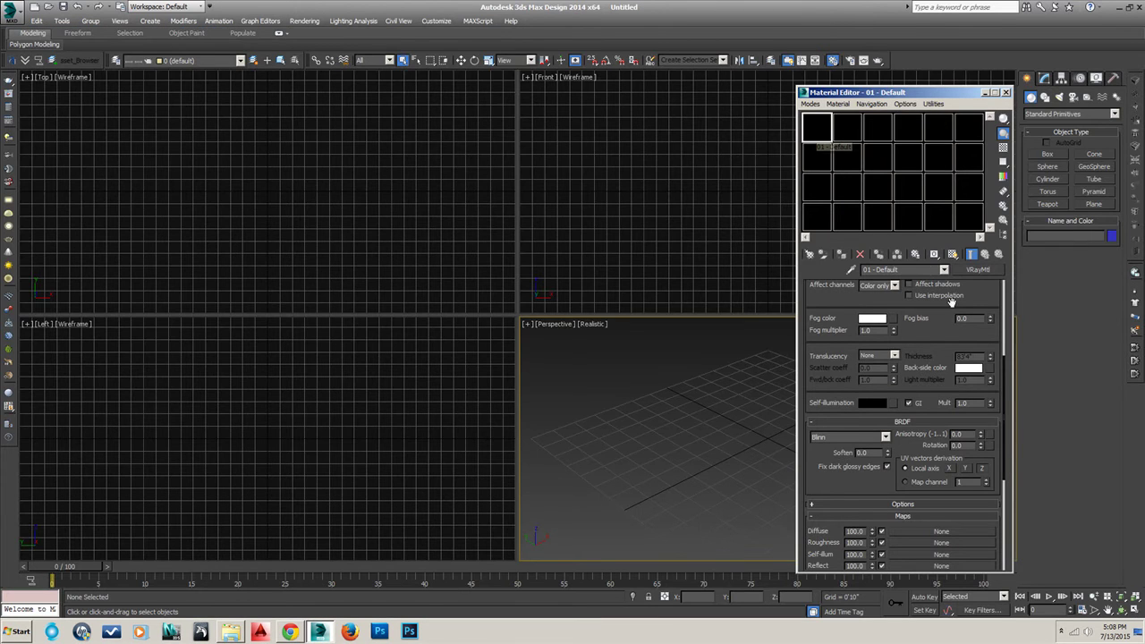
pyautogui.scroll(-5, 947, 333)
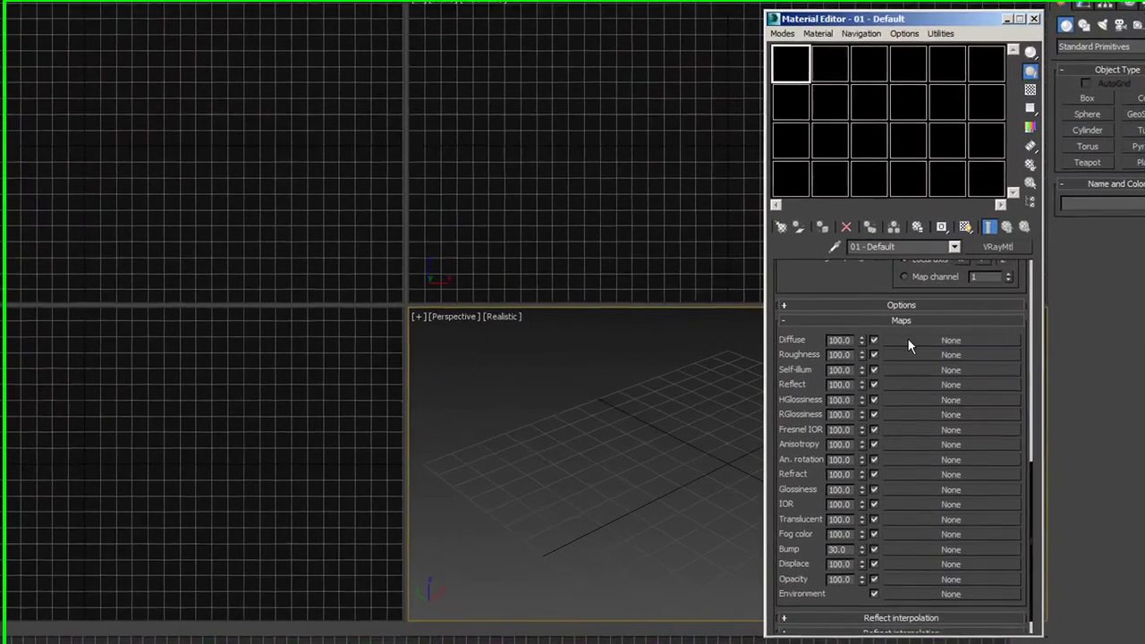
pyautogui.click(907, 340)
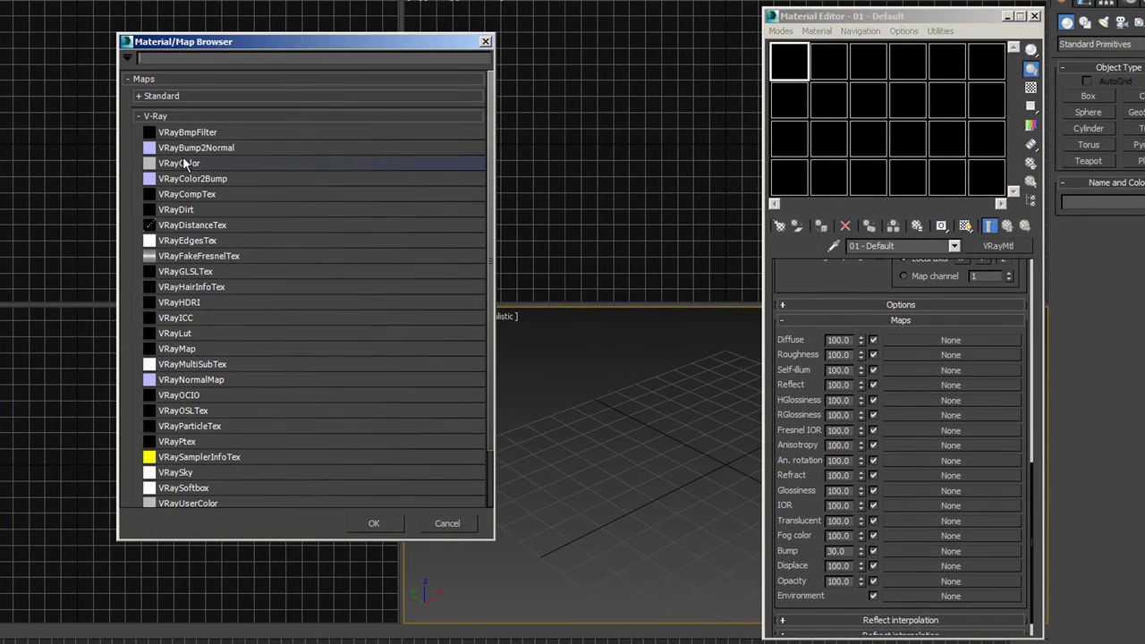
pyautogui.doubleClick(198, 211)
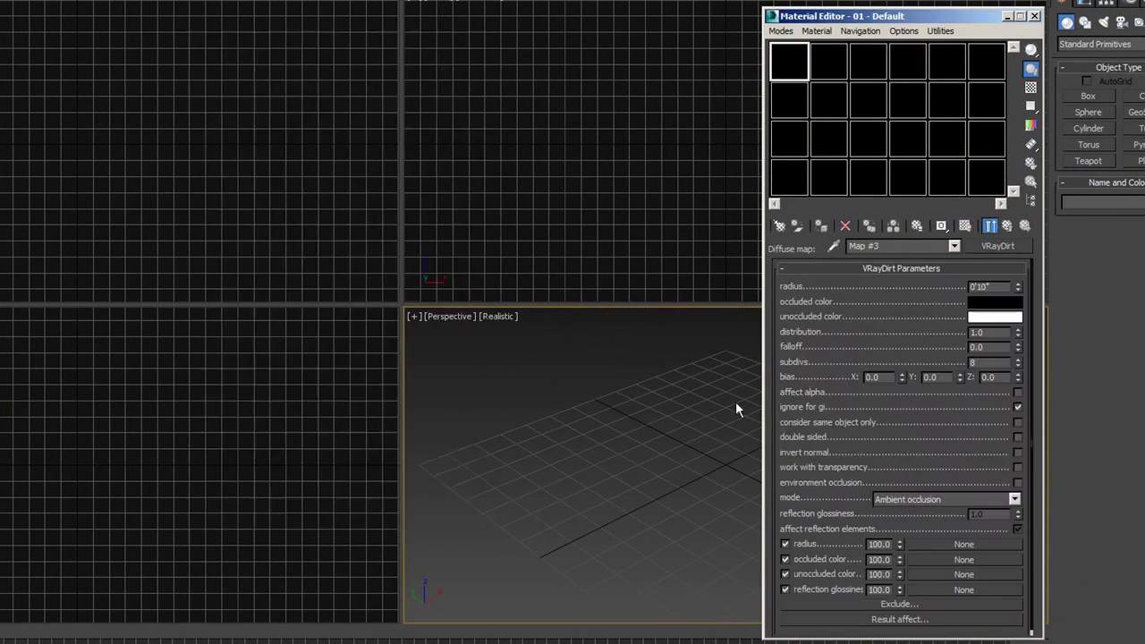
# Step: Set the VRayDirt radius map to a Standard Bitmap loading TEAK.jpg
pyautogui.moveTo(947, 483); pyautogui.dragTo(934, 361)
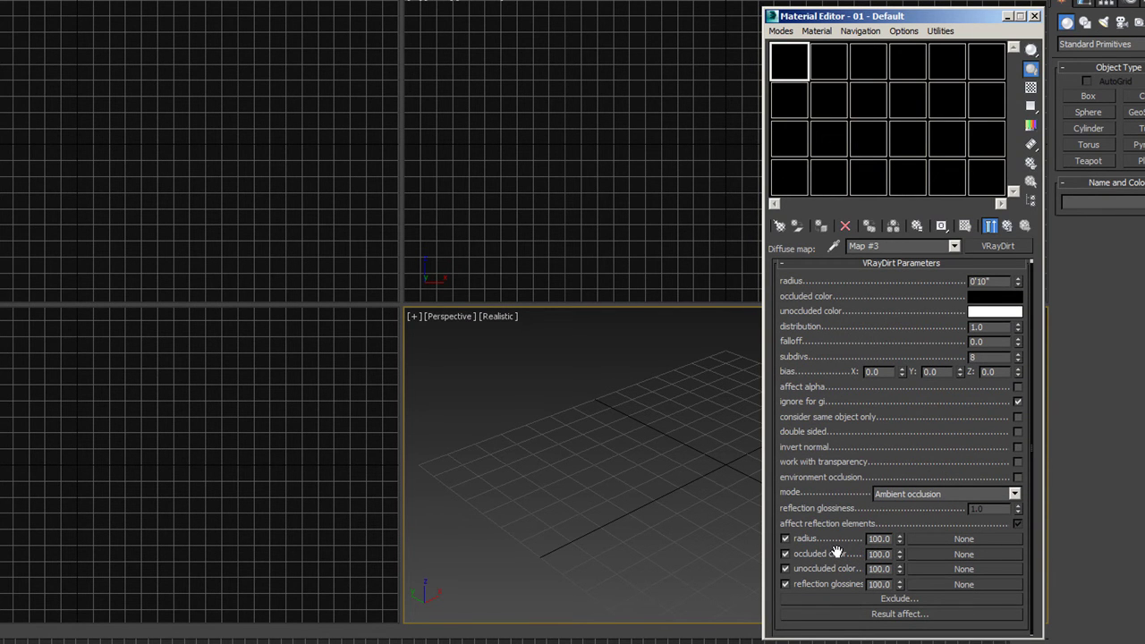
pyautogui.click(941, 540)
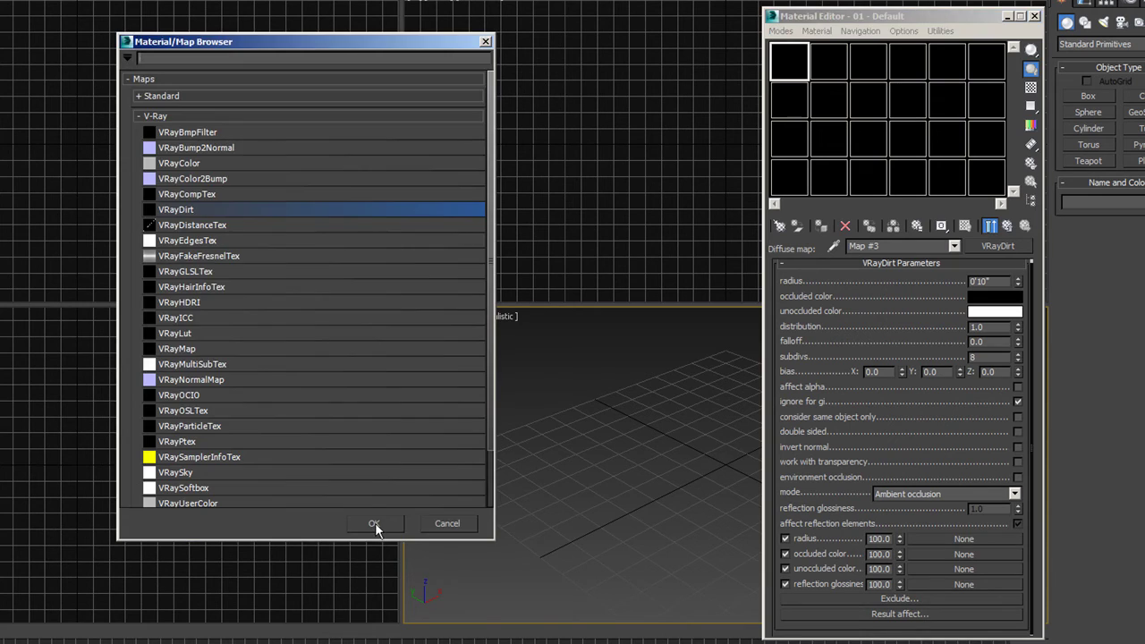
pyautogui.click(162, 96)
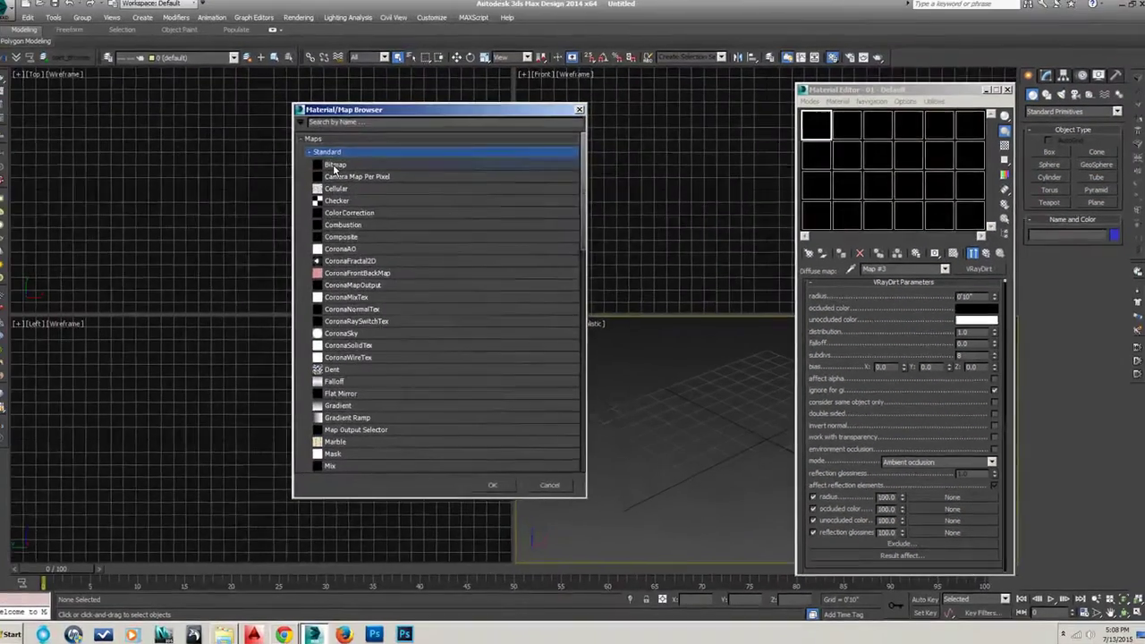
pyautogui.doubleClick(334, 166)
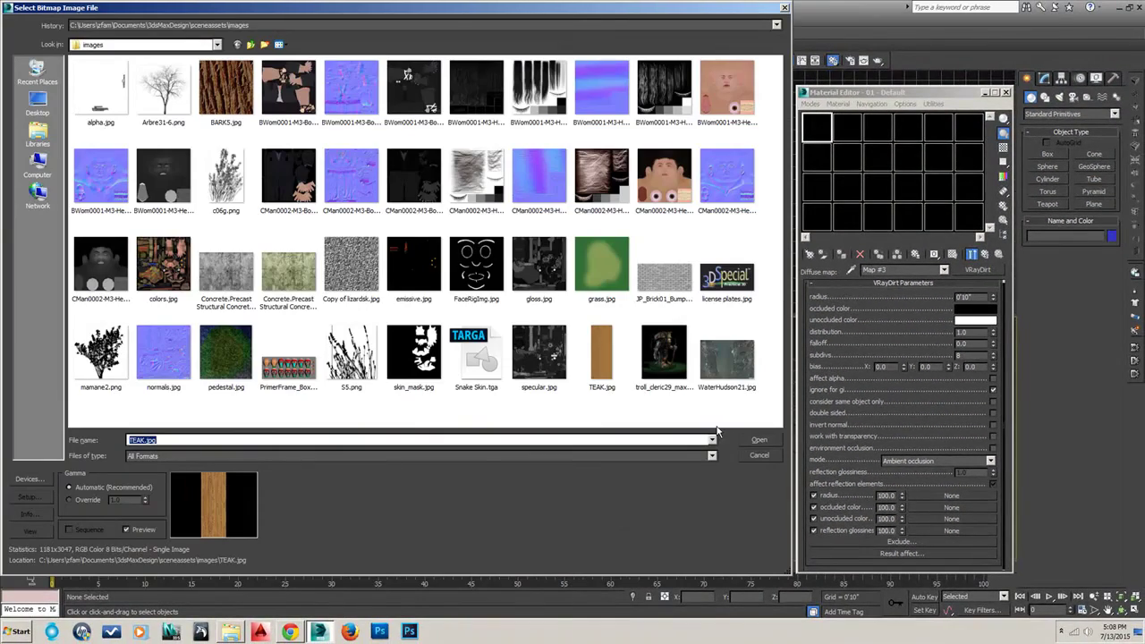
pyautogui.doubleClick(605, 349)
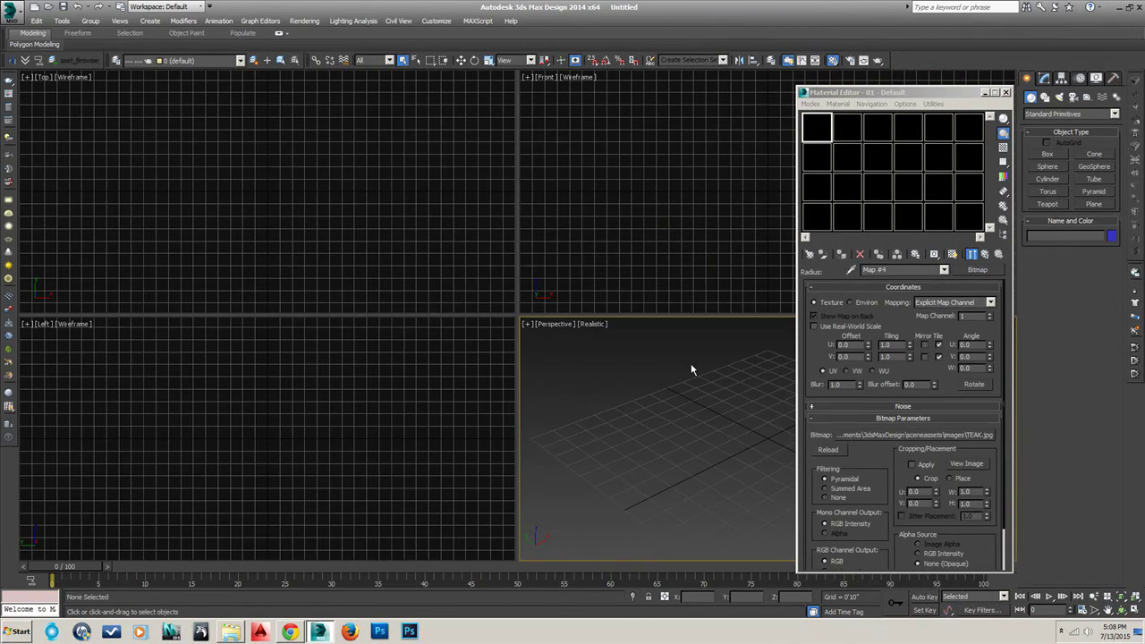
# Step: Copy the TEAK radius Map #4 and paste it as an instance into the Reflect map slot
pyautogui.click(985, 254)
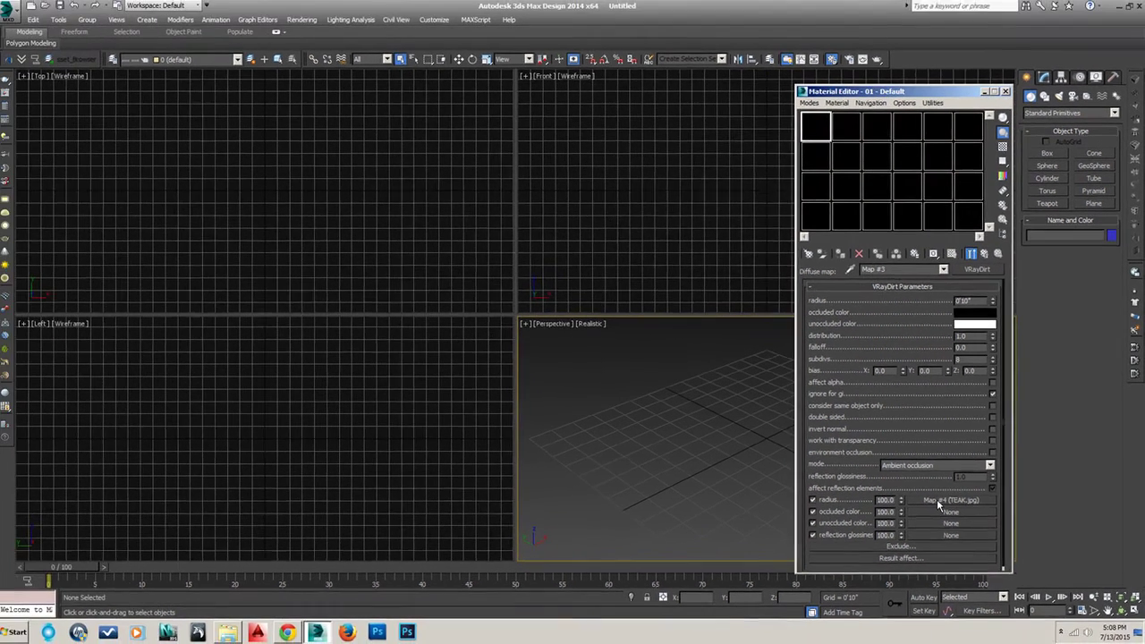
pyautogui.rightClick(925, 510)
pyautogui.click(956, 517)
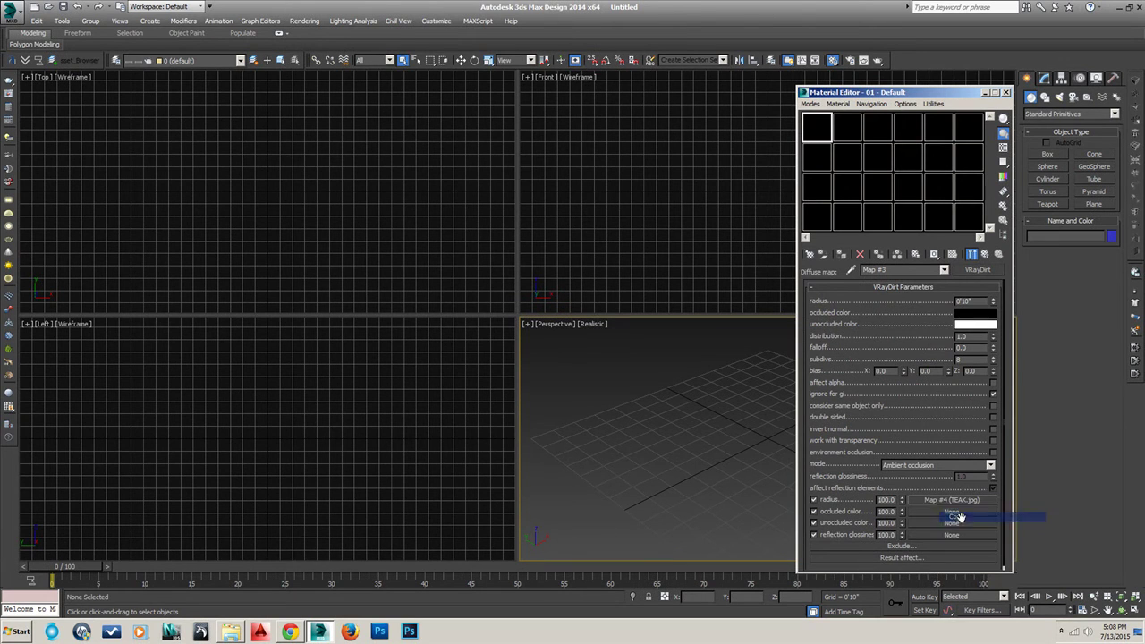
pyautogui.click(985, 256)
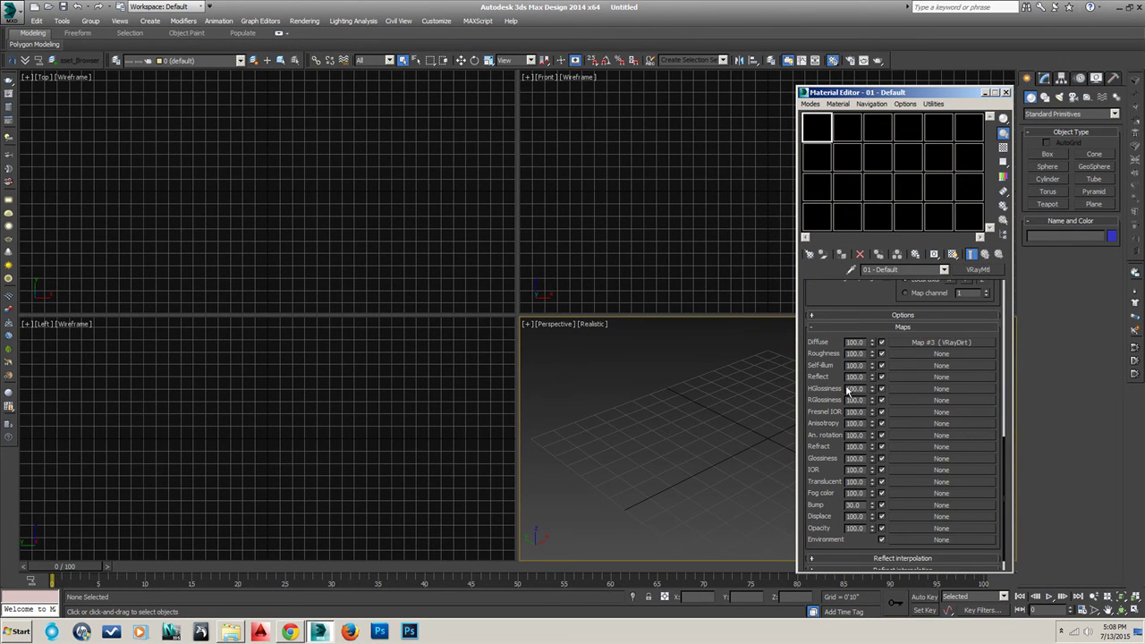
pyautogui.rightClick(940, 377)
pyautogui.click(965, 393)
pyautogui.click(951, 343)
pyautogui.click(952, 500)
pyautogui.scroll(-2, 966, 452)
pyautogui.scroll(2, 981, 456)
pyautogui.click(986, 255)
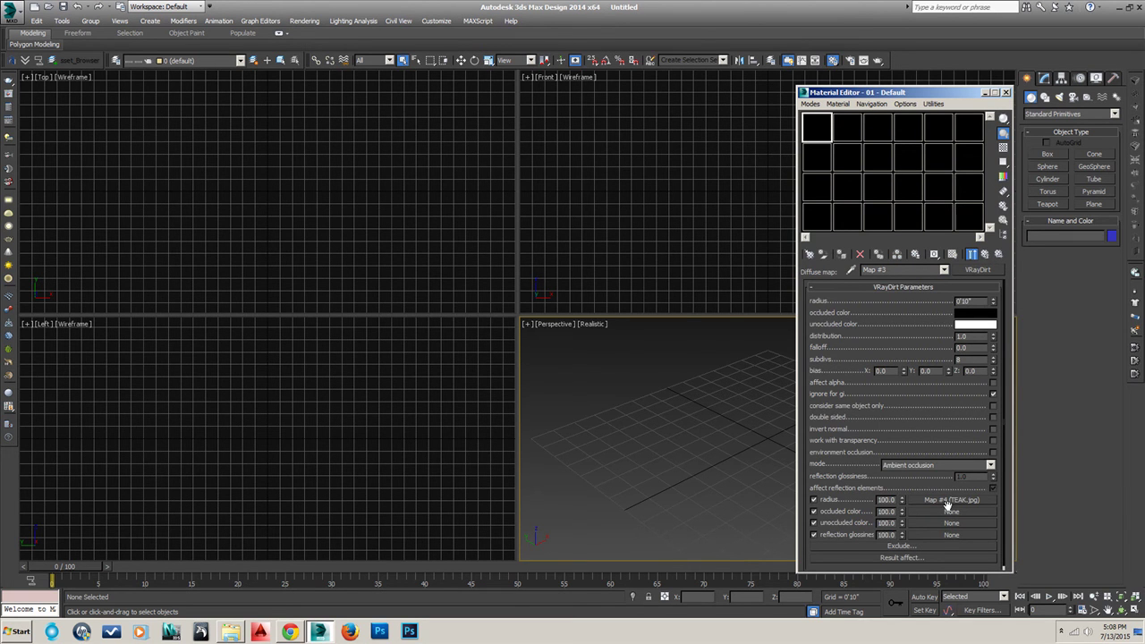
pyautogui.click(986, 255)
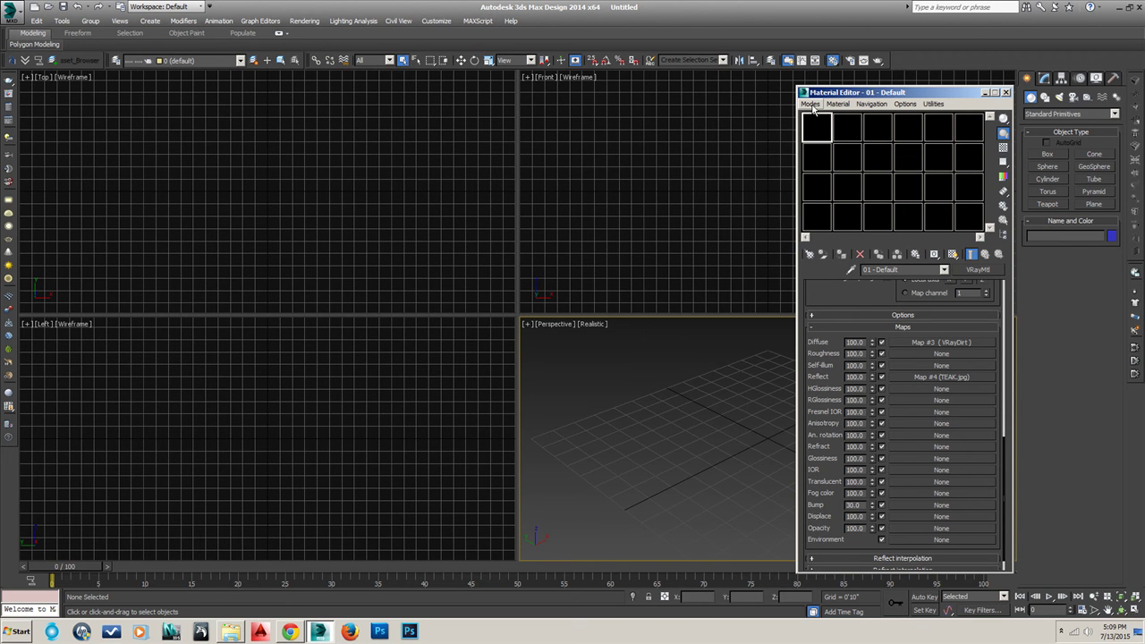
# Step: Switch back to the Slate editor and drag the Map #2 Bitmap node lower in the graph
pyautogui.click(812, 105)
pyautogui.click(749, 130)
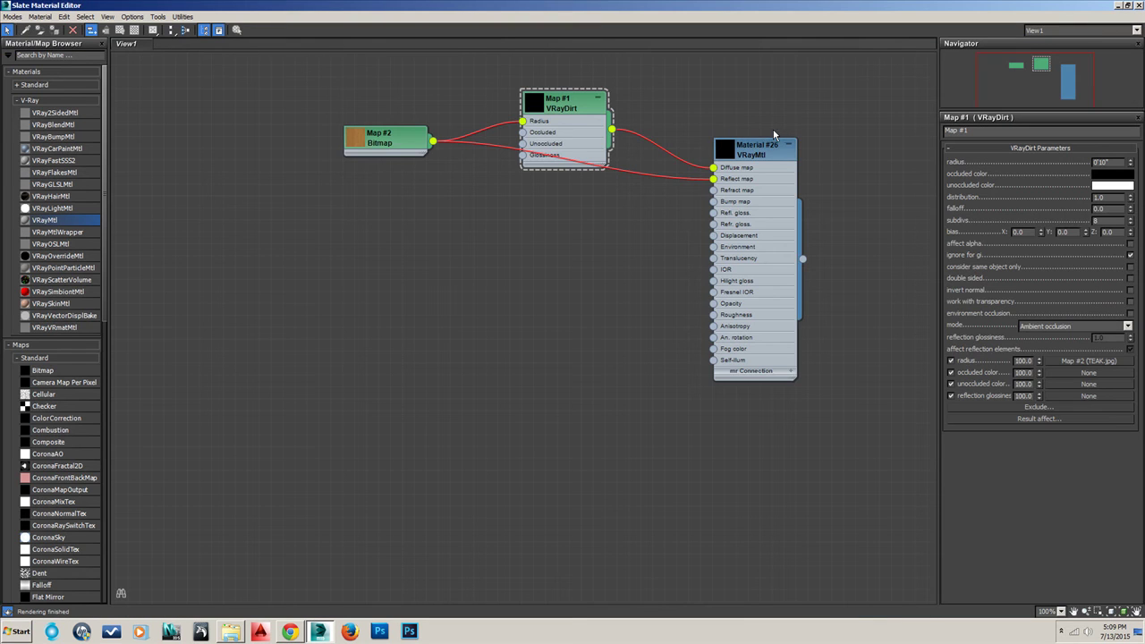
pyautogui.moveTo(751, 161); pyautogui.dragTo(810, 165, button='middle')
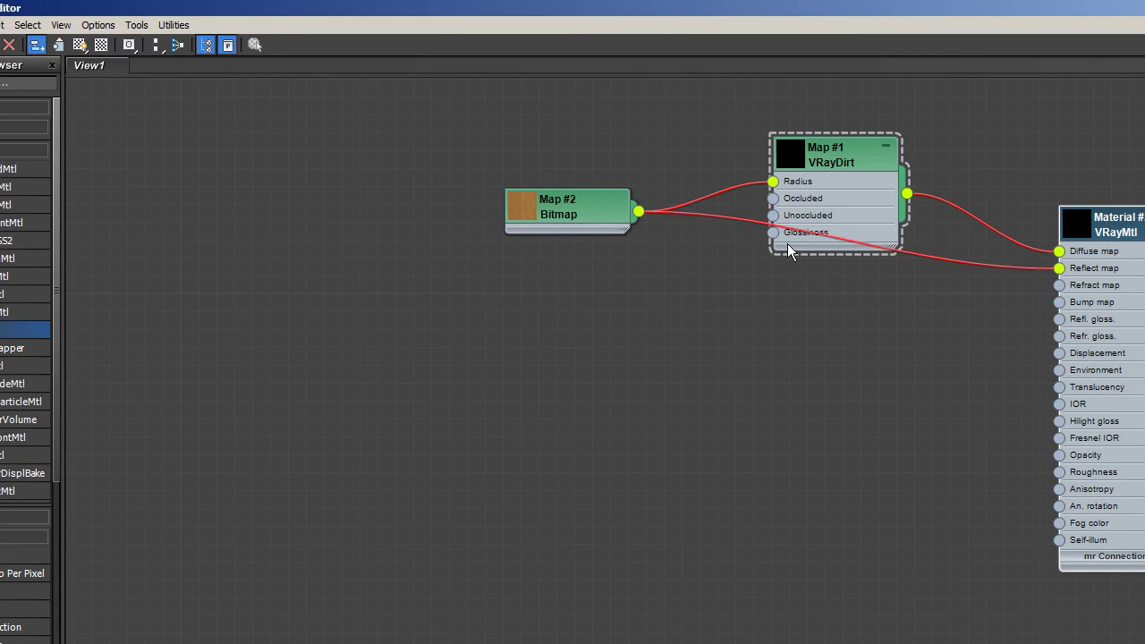
pyautogui.moveTo(573, 218); pyautogui.dragTo(554, 394)
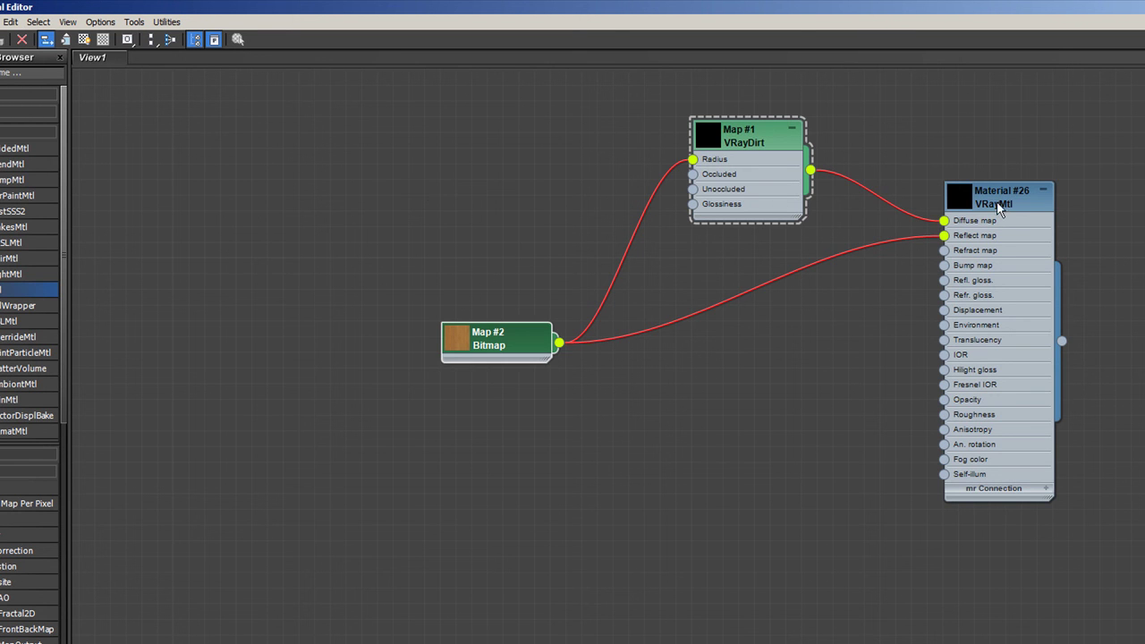
pyautogui.moveTo(996, 202); pyautogui.dragTo(1045, 195, button='middle')
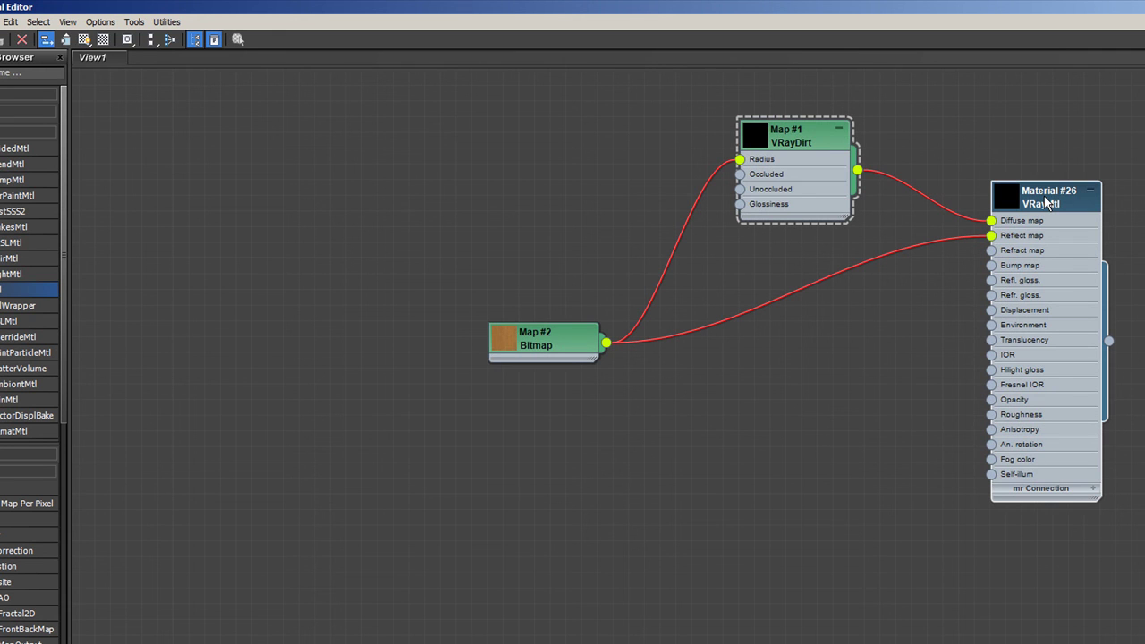